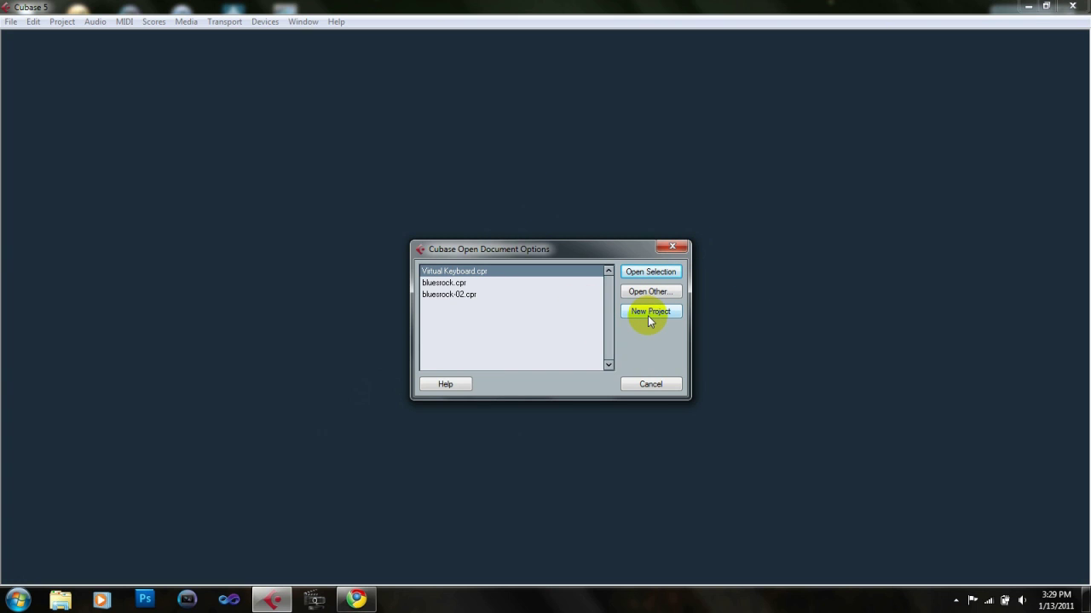
# - Close the Open Document Options dialog without opening any project
pyautogui.click(673, 247)
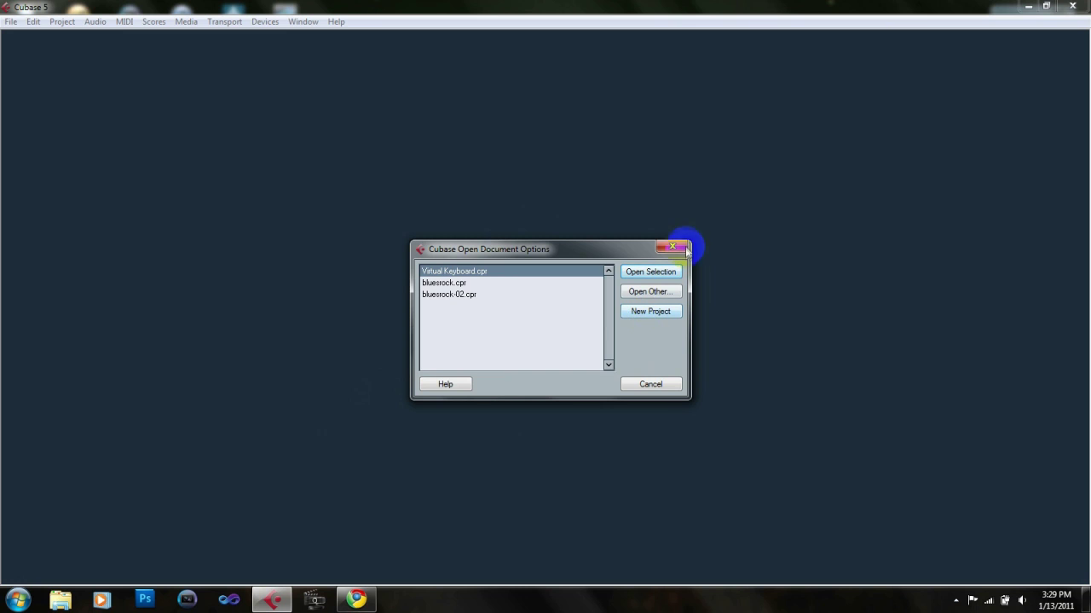
# - Create a new project from the Empty template via File > New Project
pyautogui.click(10, 22)
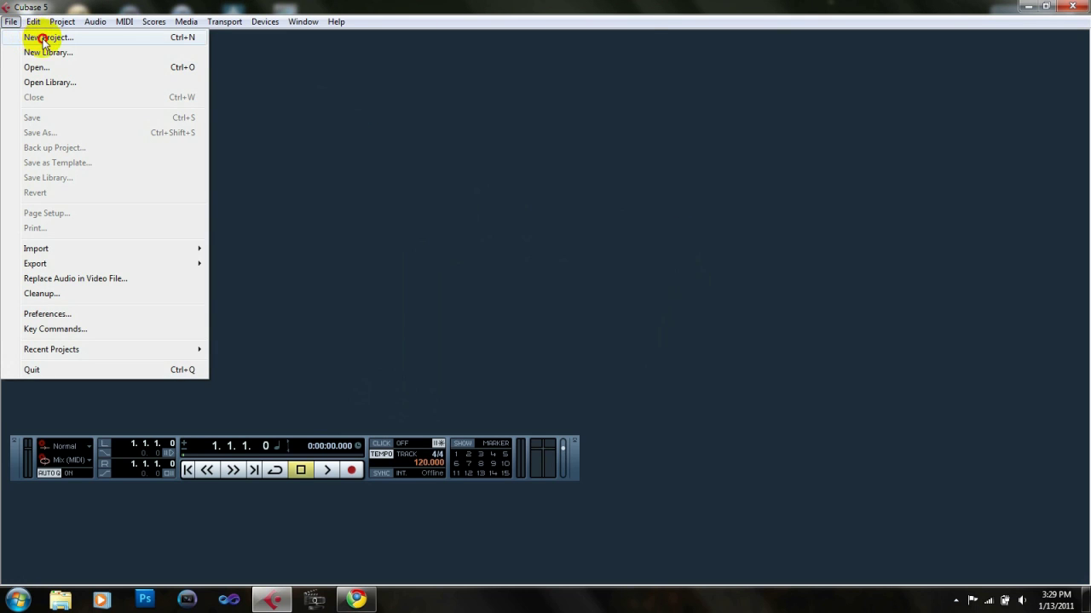
pyautogui.click(41, 39)
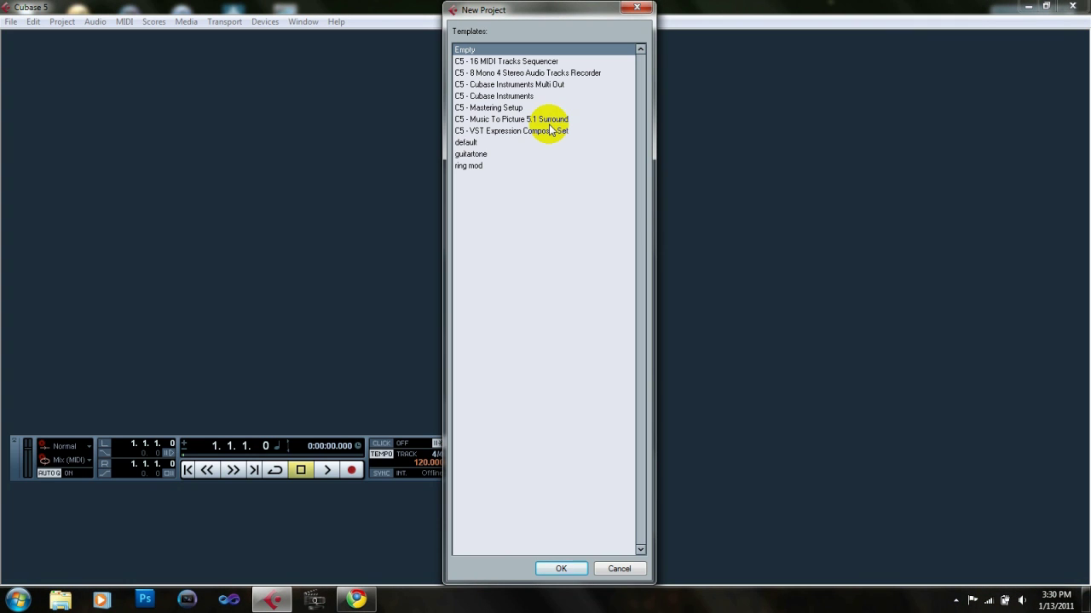
pyautogui.click(562, 569)
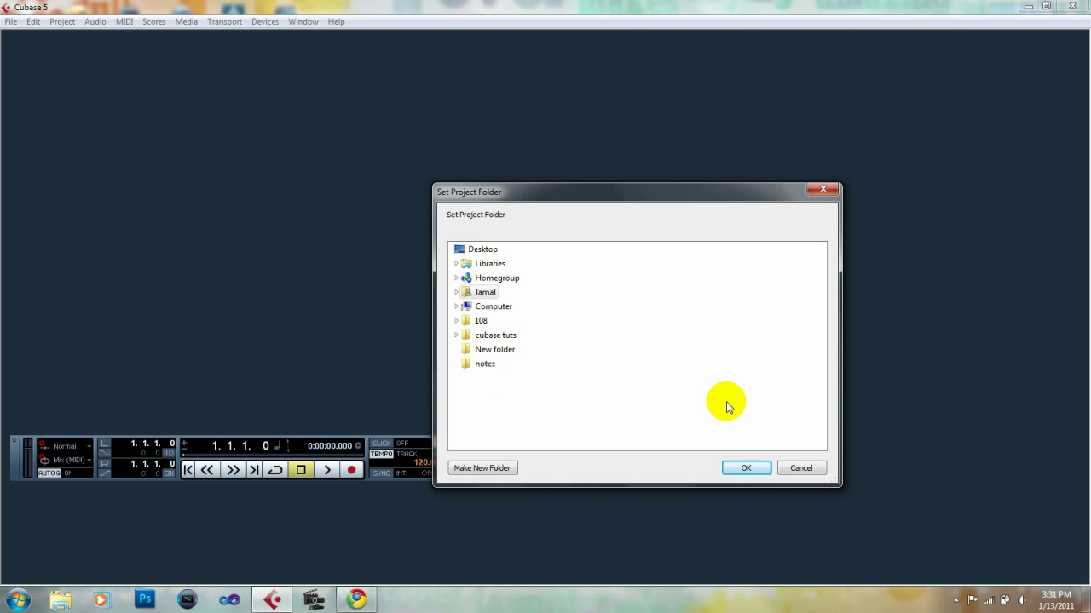
# - Accept the suggested project folder and maximize the Untitled1 project window
pyautogui.click(758, 469)
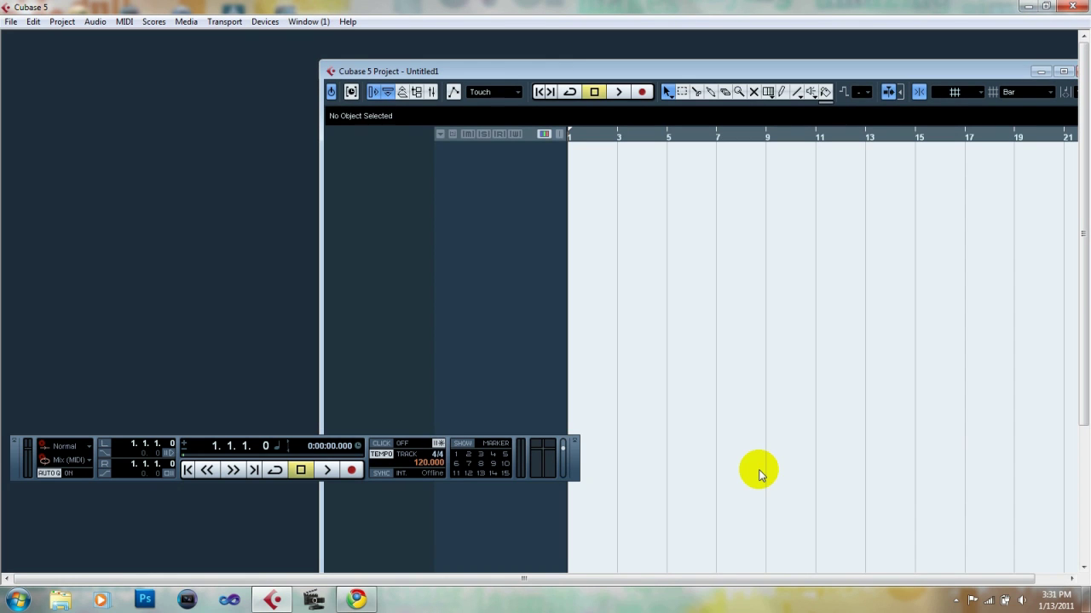
pyautogui.doubleClick(841, 68)
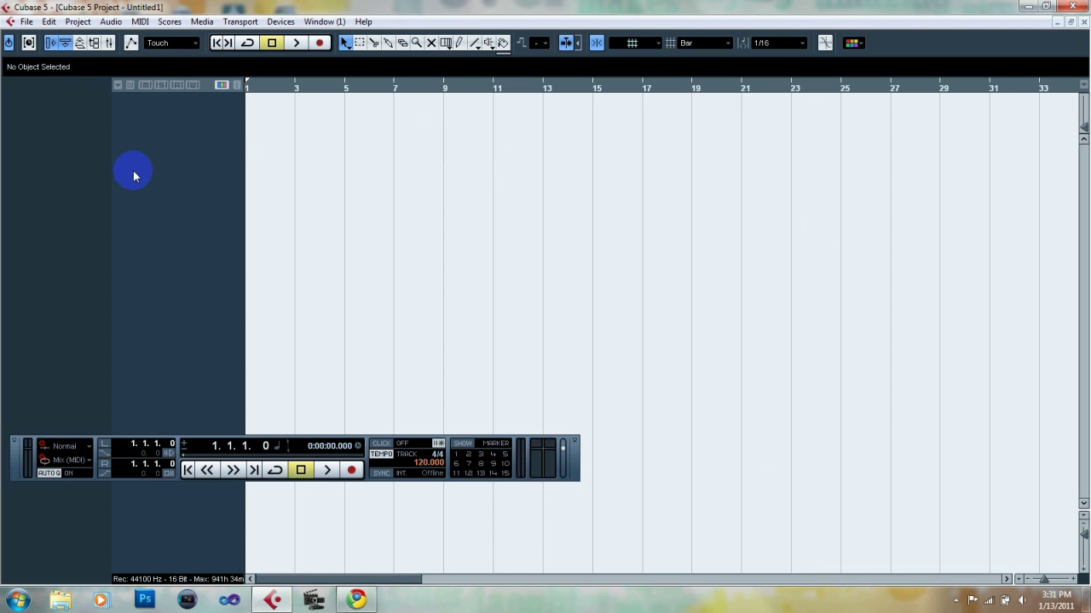
pyautogui.click(164, 22)
# - Dismiss the stray menu and Save As the project under the name 'tutuorial'
pyautogui.click(70, 209)
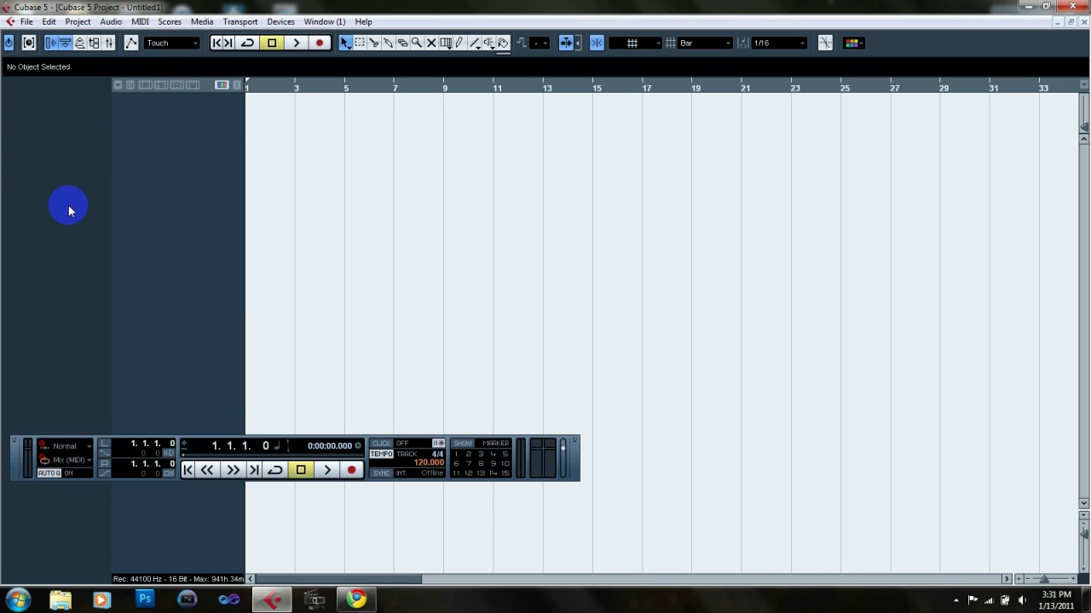
pyautogui.click(26, 23)
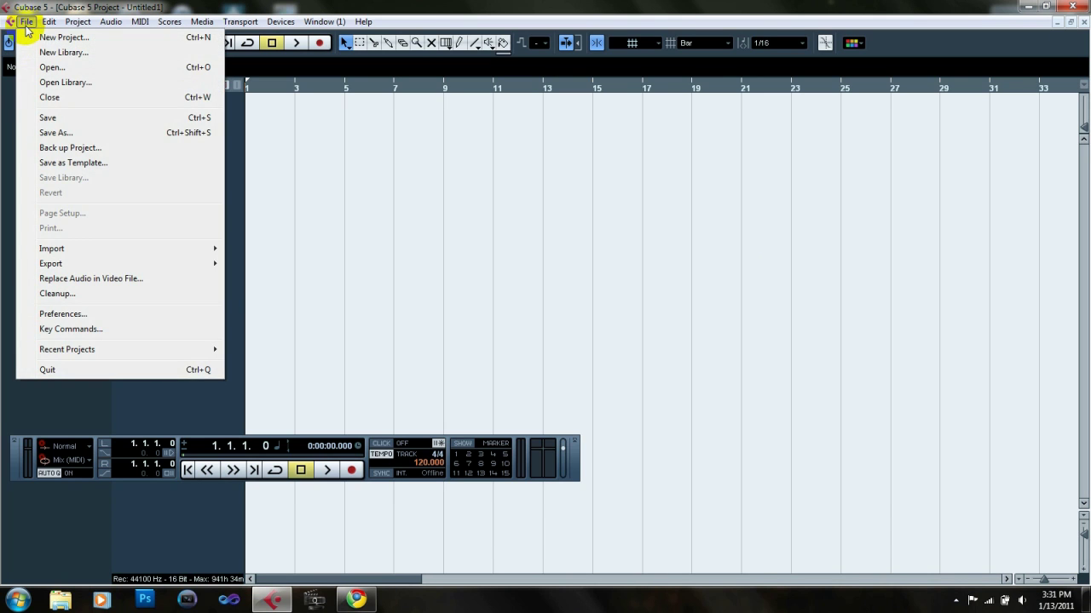
pyautogui.click(68, 134)
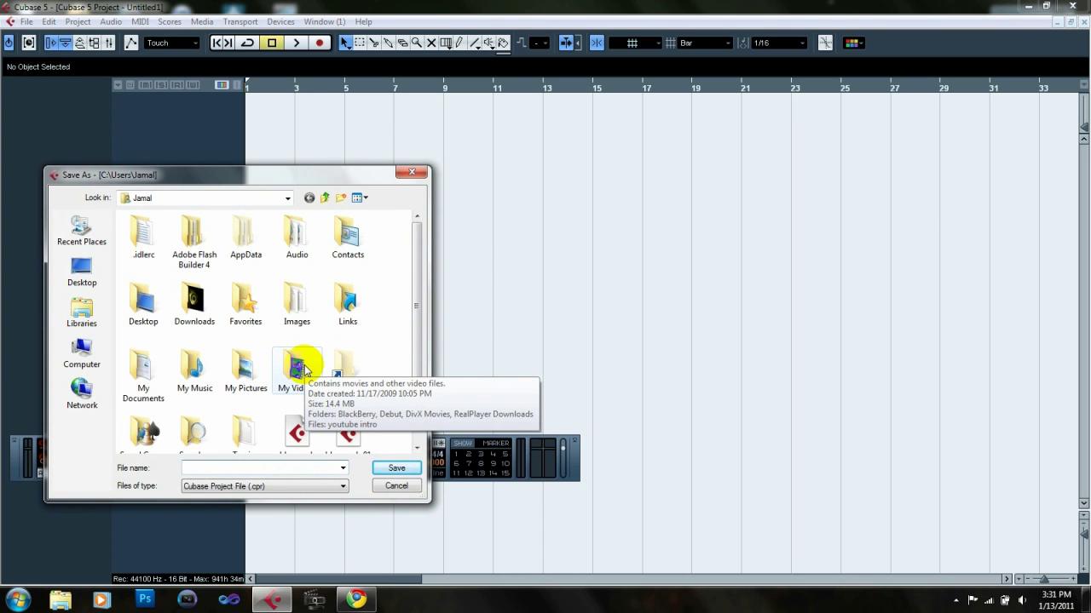
pyautogui.write('tutuorial')
pyautogui.click(396, 468)
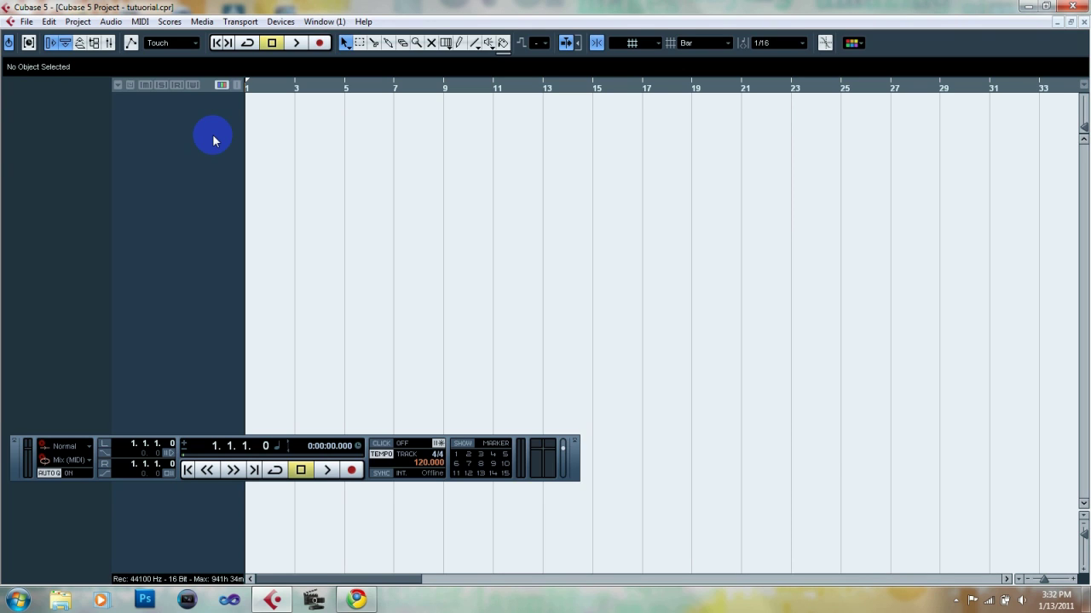
# - Turn on Auto Save in General preferences at 2.0 min with 10 maximum backup files
pyautogui.click(29, 24)
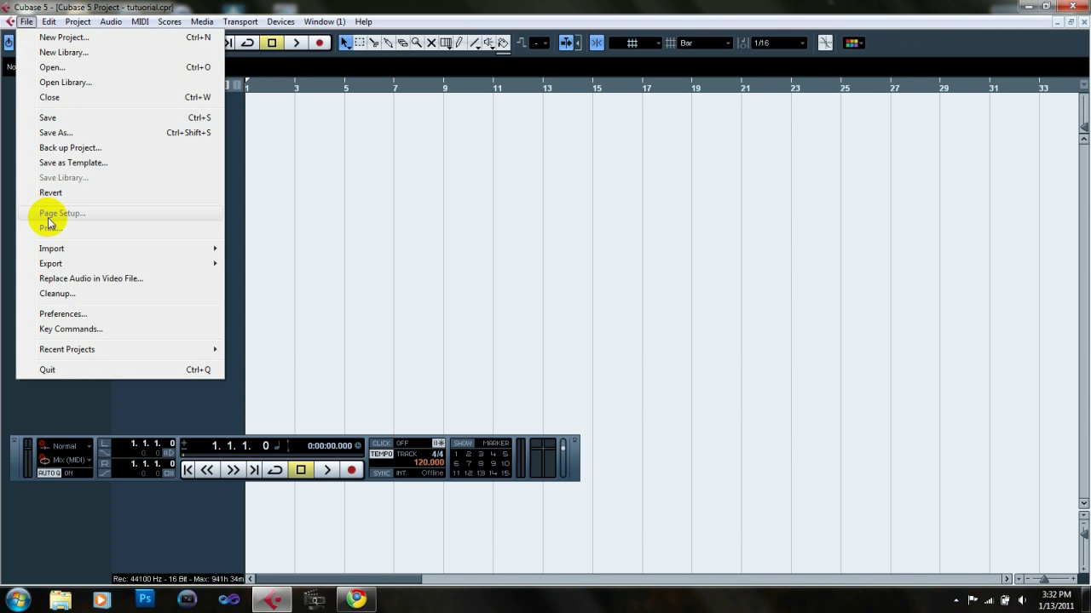
pyautogui.click(60, 315)
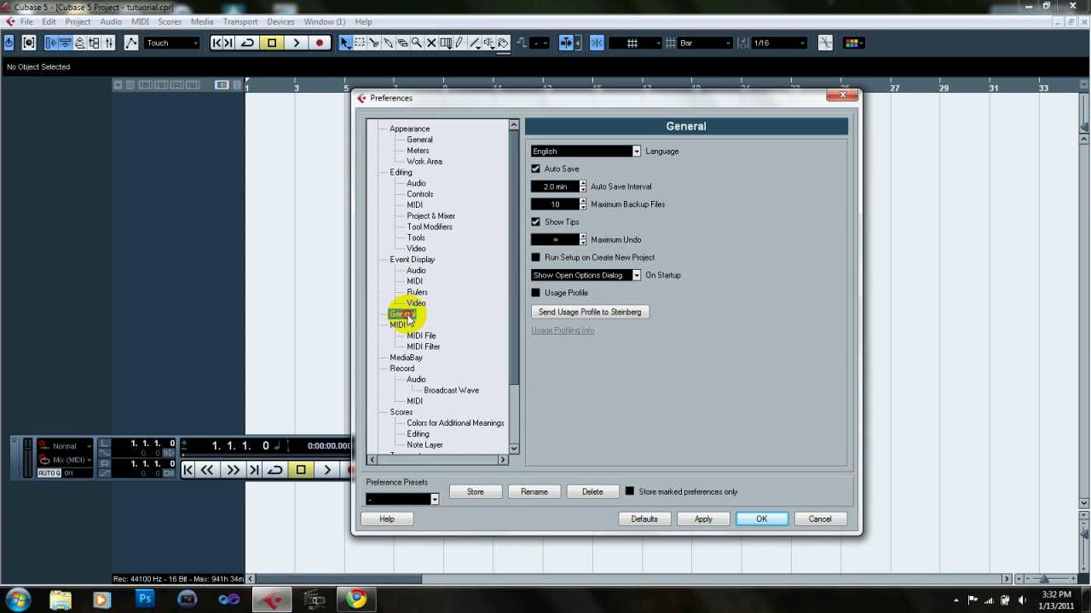
pyautogui.click(538, 183)
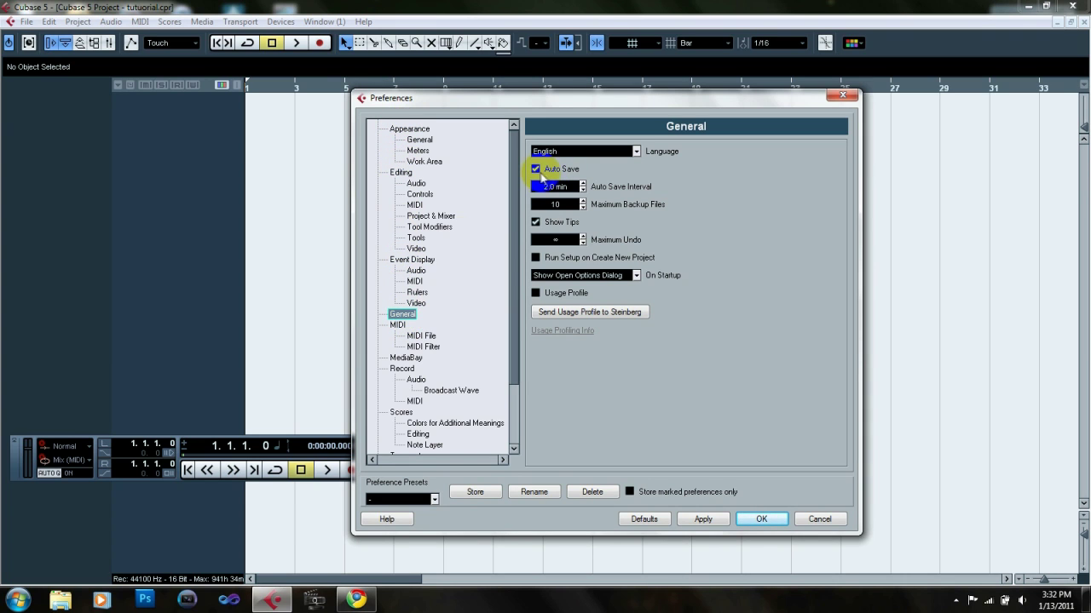
pyautogui.click(576, 143)
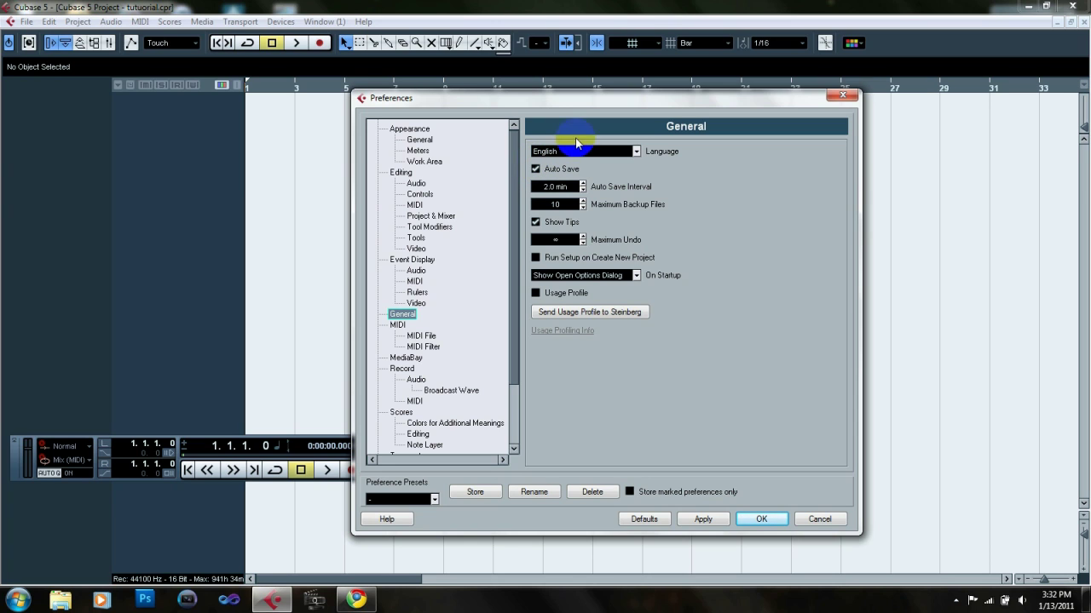
pyautogui.click(571, 205)
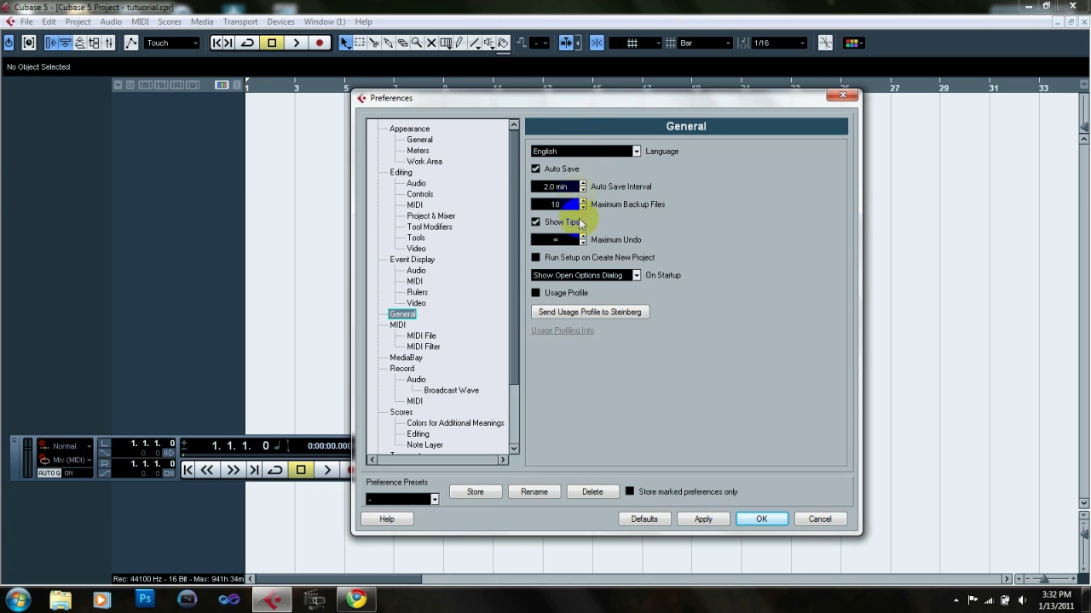
pyautogui.click(579, 187)
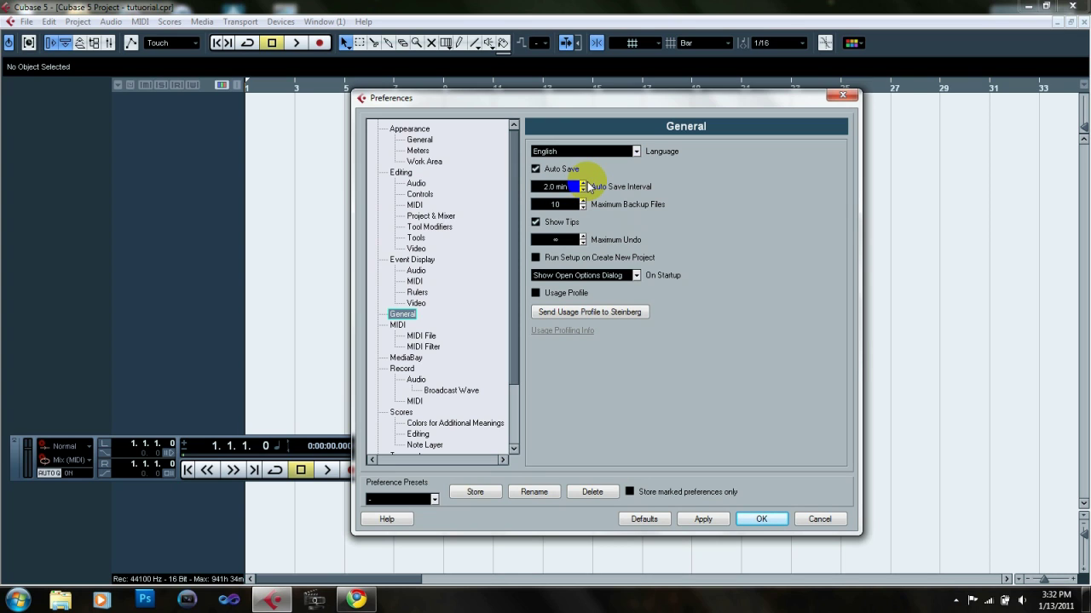
pyautogui.click(576, 204)
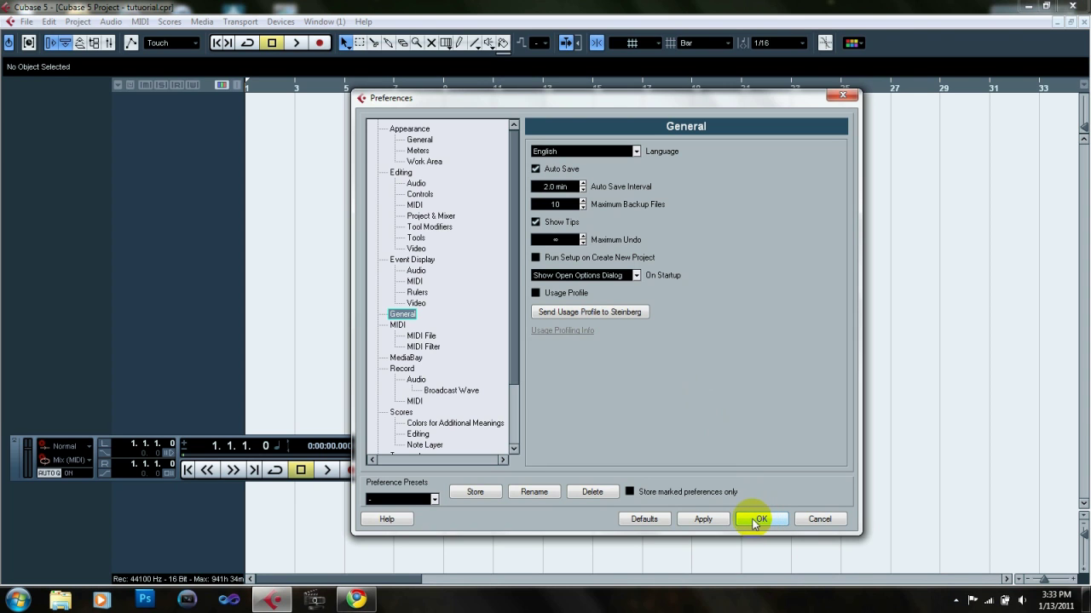
pyautogui.click(762, 520)
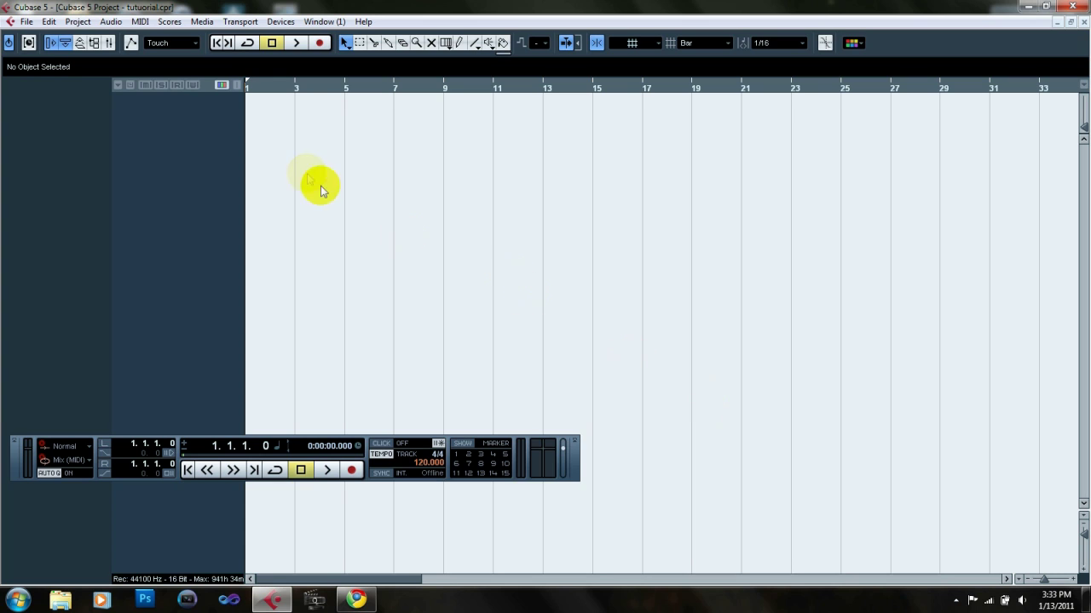
# - Open the Project Setup dialog from the Project menu
pyautogui.click(78, 21)
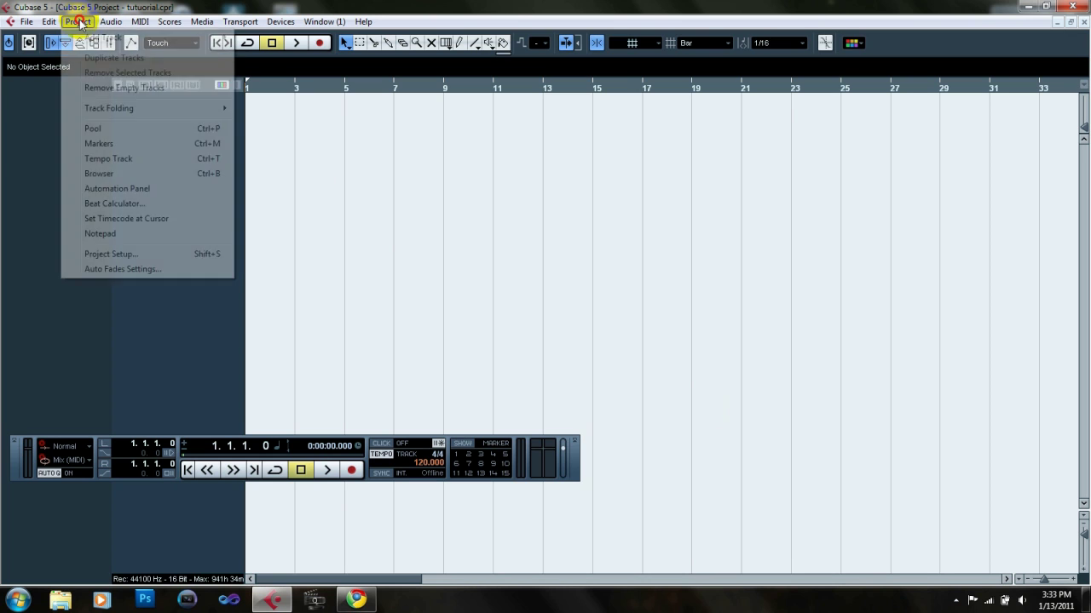
pyautogui.click(137, 256)
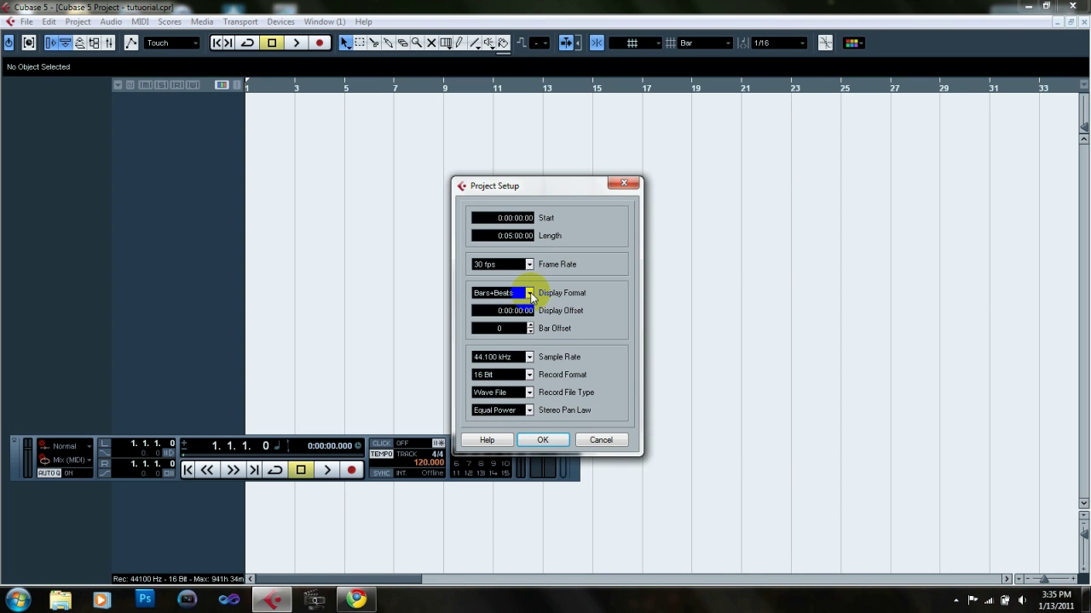
pyautogui.click(529, 294)
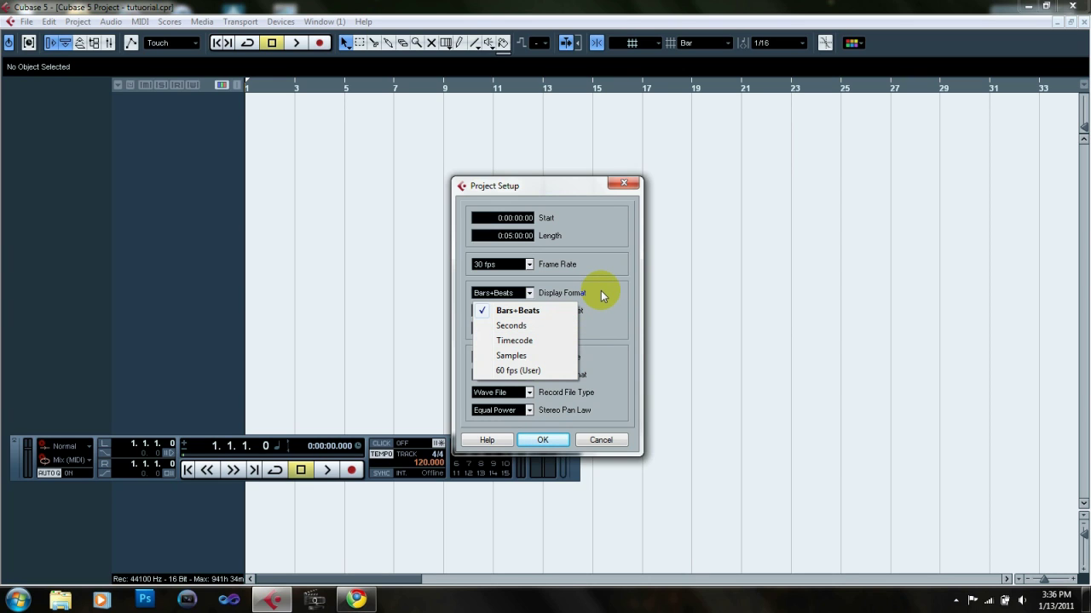
pyautogui.click(602, 295)
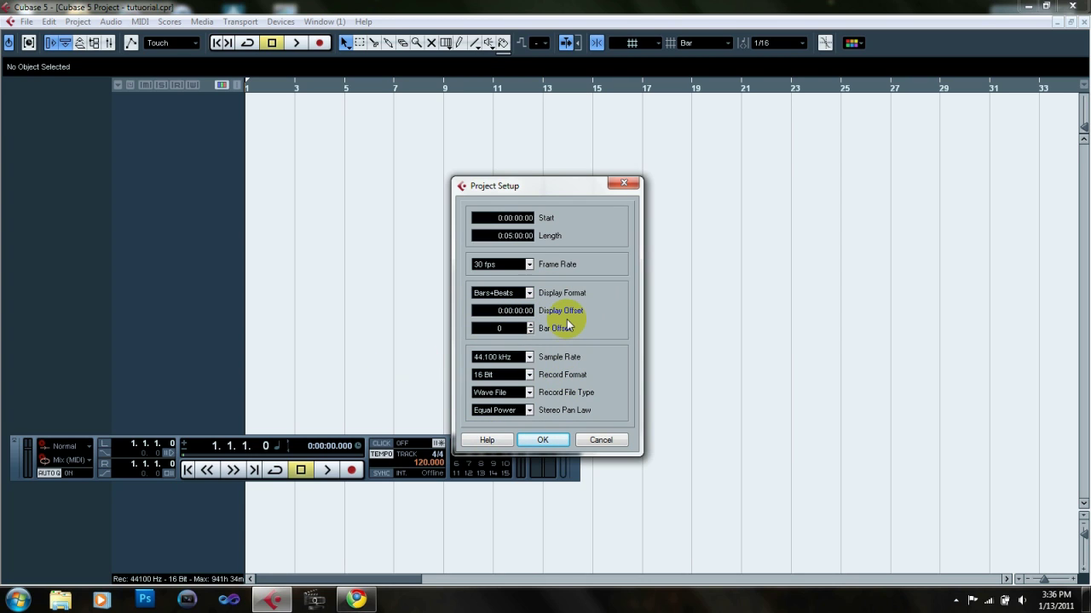
pyautogui.click(530, 359)
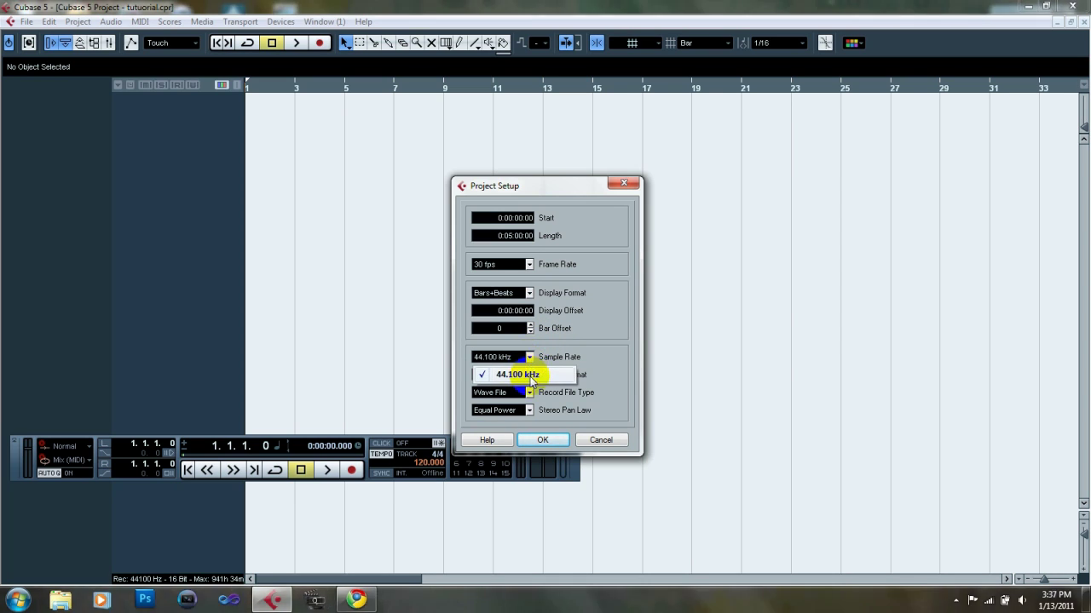
pyautogui.click(571, 350)
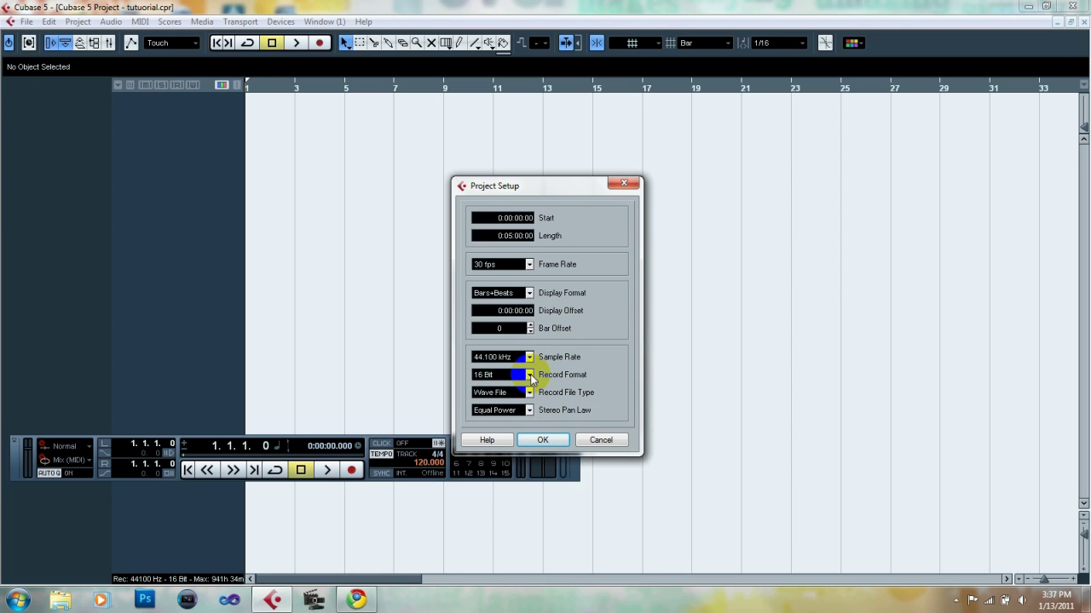
pyautogui.click(530, 375)
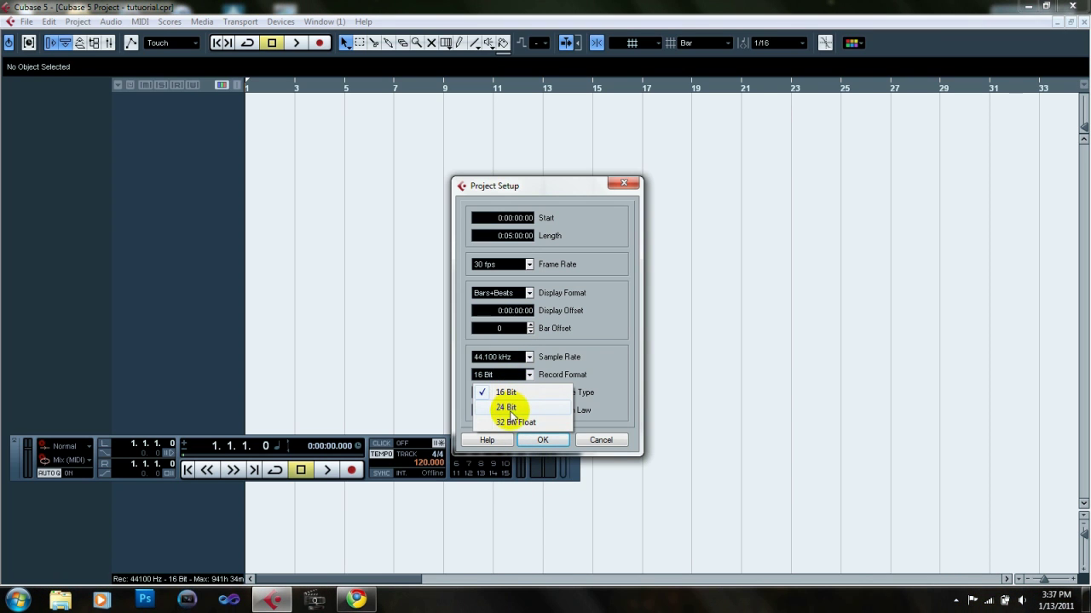
pyautogui.click(565, 361)
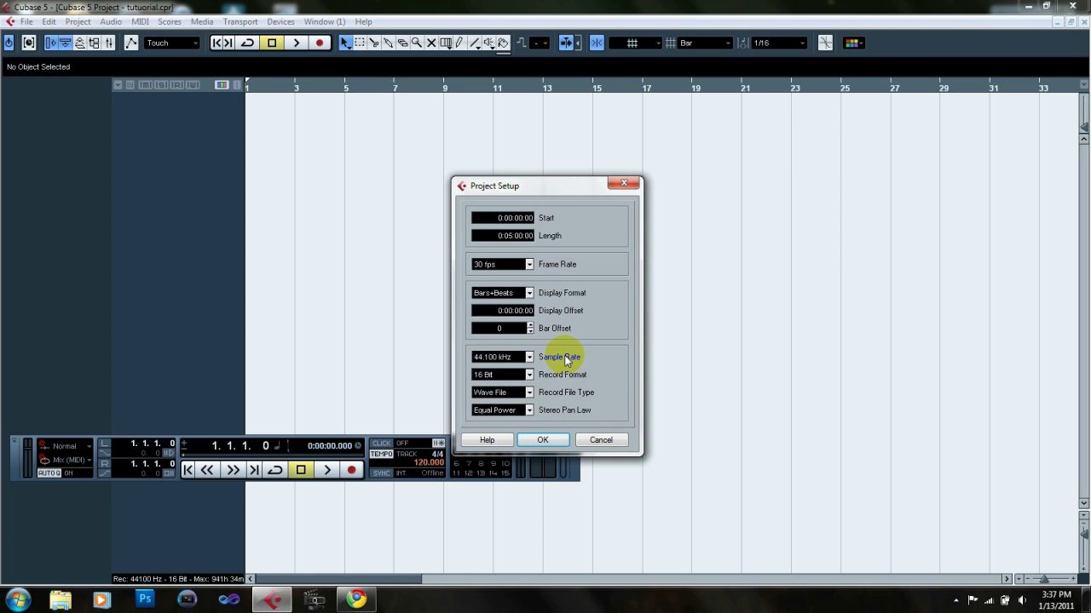
pyautogui.click(528, 394)
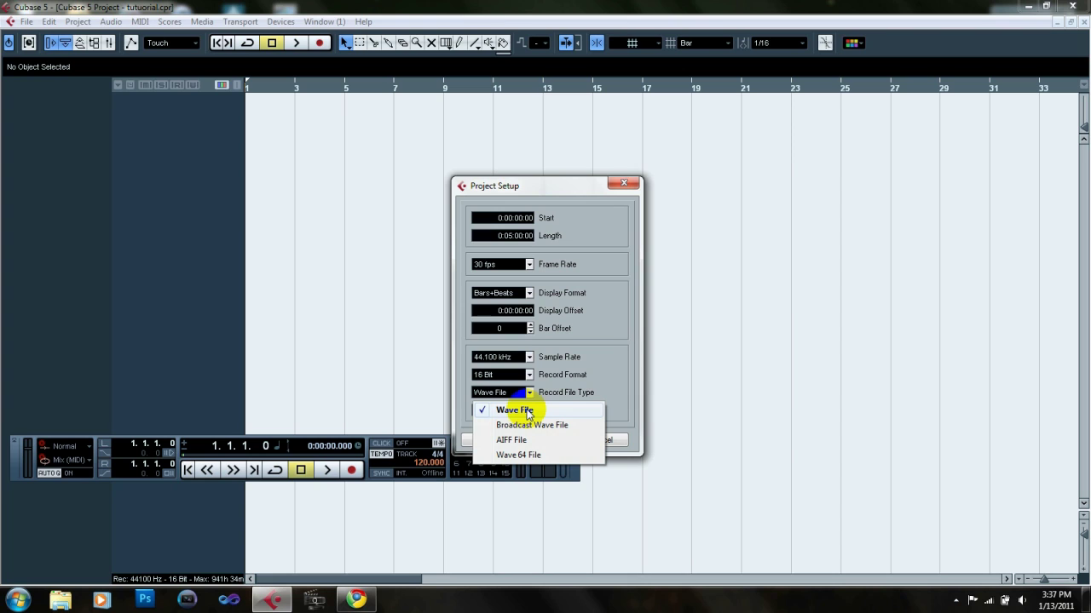
pyautogui.click(588, 382)
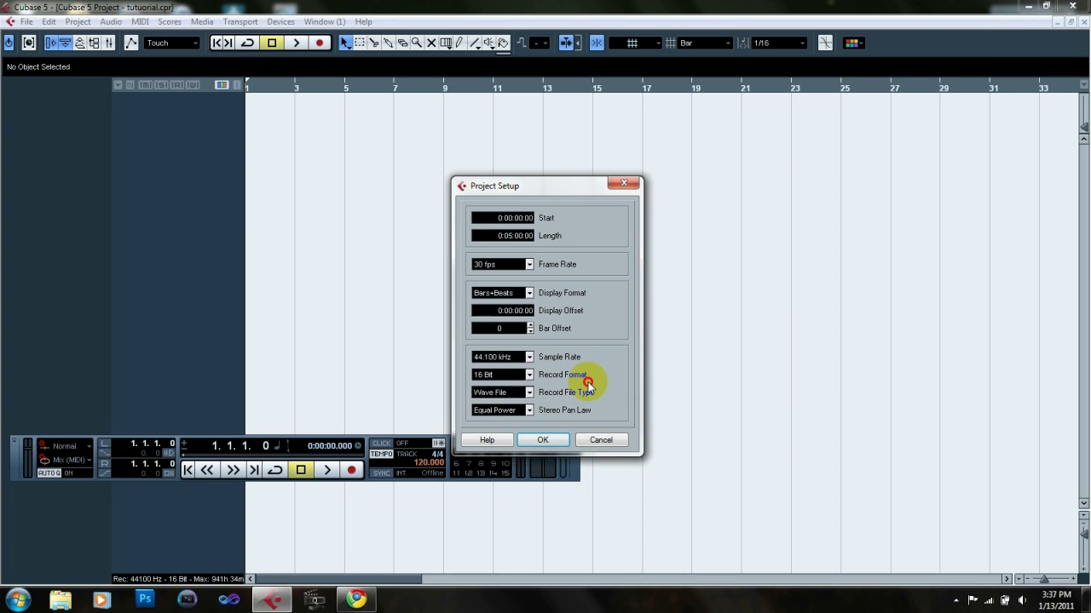
pyautogui.click(529, 410)
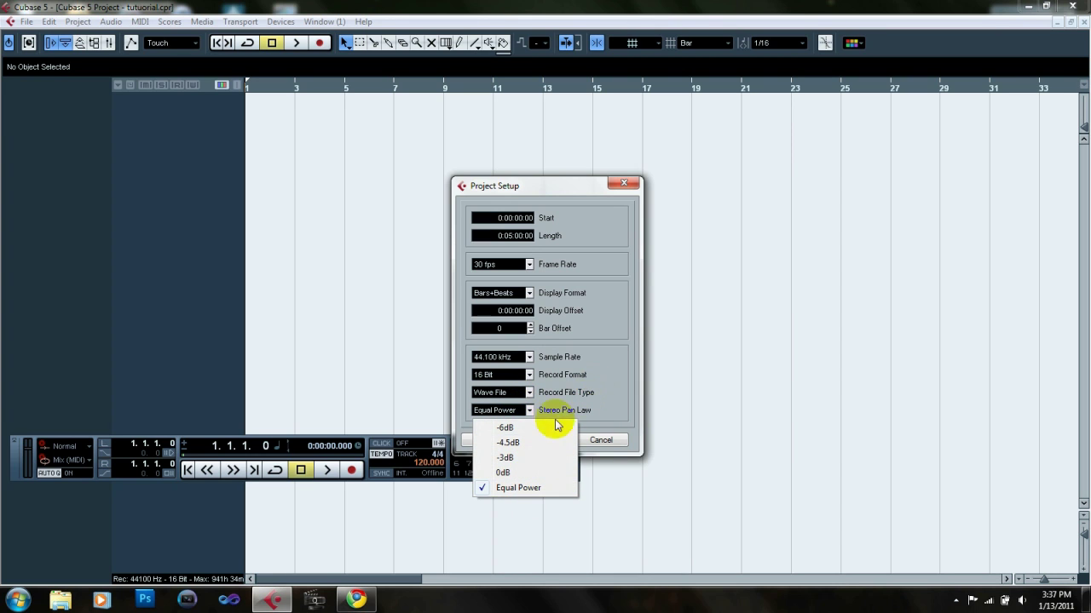
pyautogui.click(518, 487)
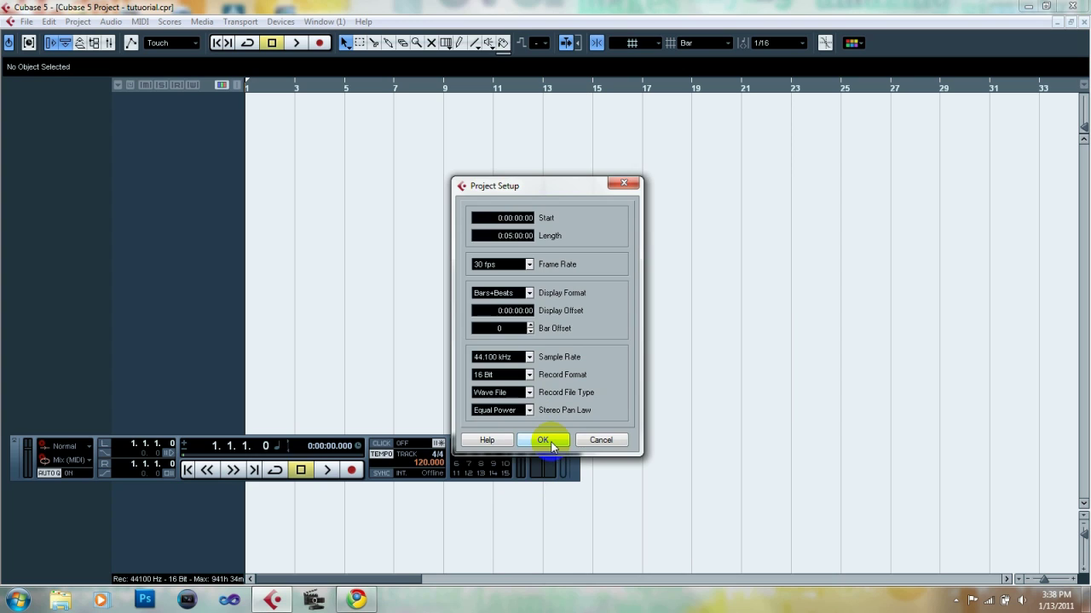
# - Confirm the Project Setup settings unchanged (30 fps, 44.100 kHz, 16 Bit) with OK
pyautogui.click(549, 444)
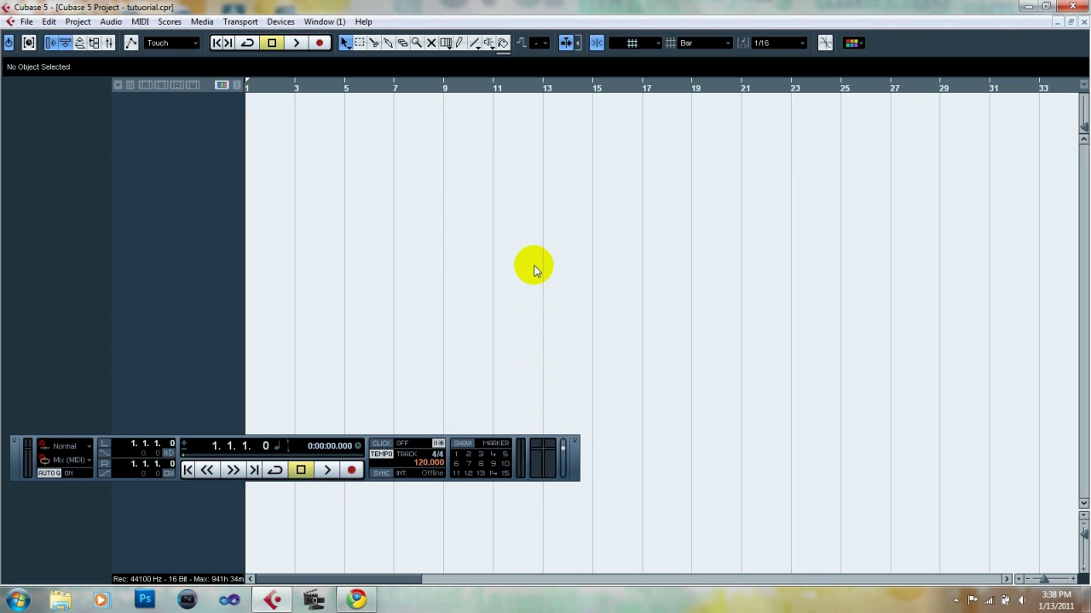